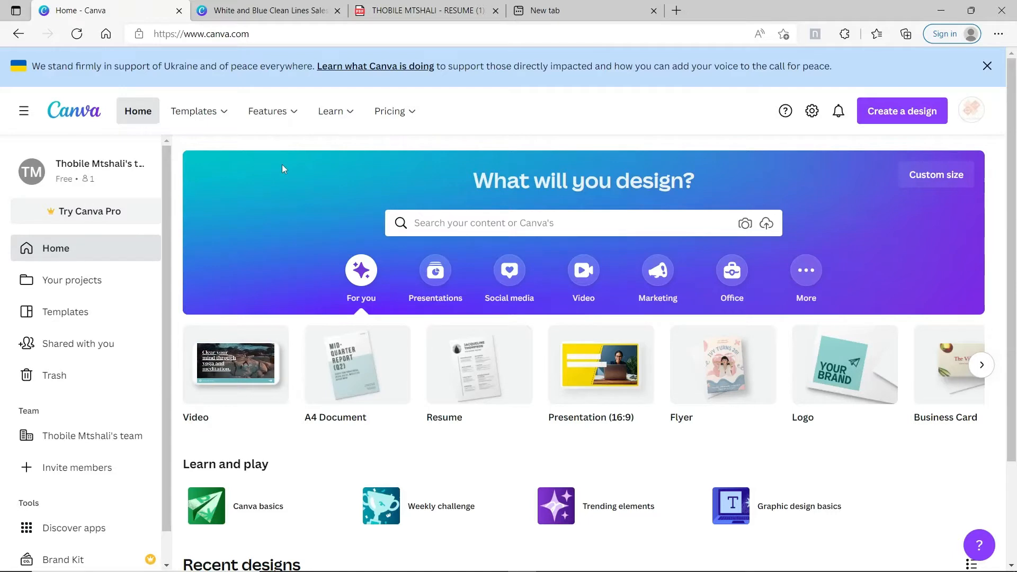
Search Canva's templates for 'resume'
click(471, 225)
text(resume)
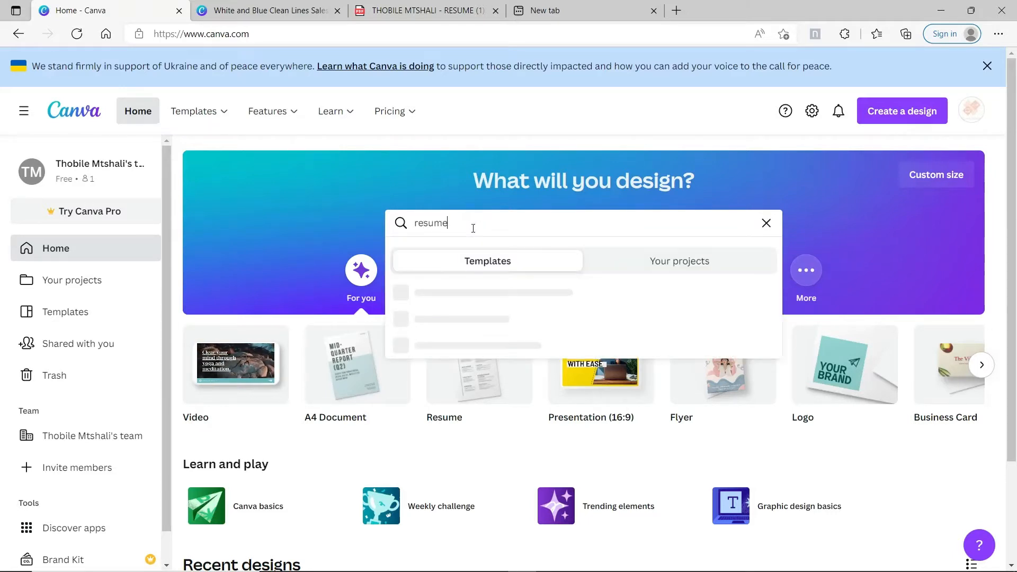
key(Return)
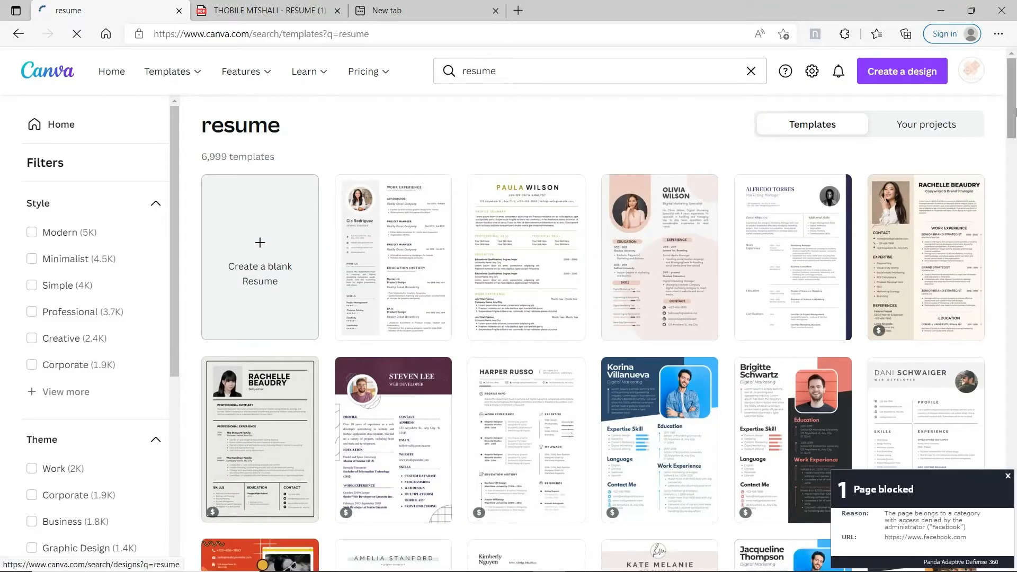
Scroll through the grid of resume template results to compare designs
drag(1015, 109, 1015, 148)
scroll(1006, 138, up, 5)
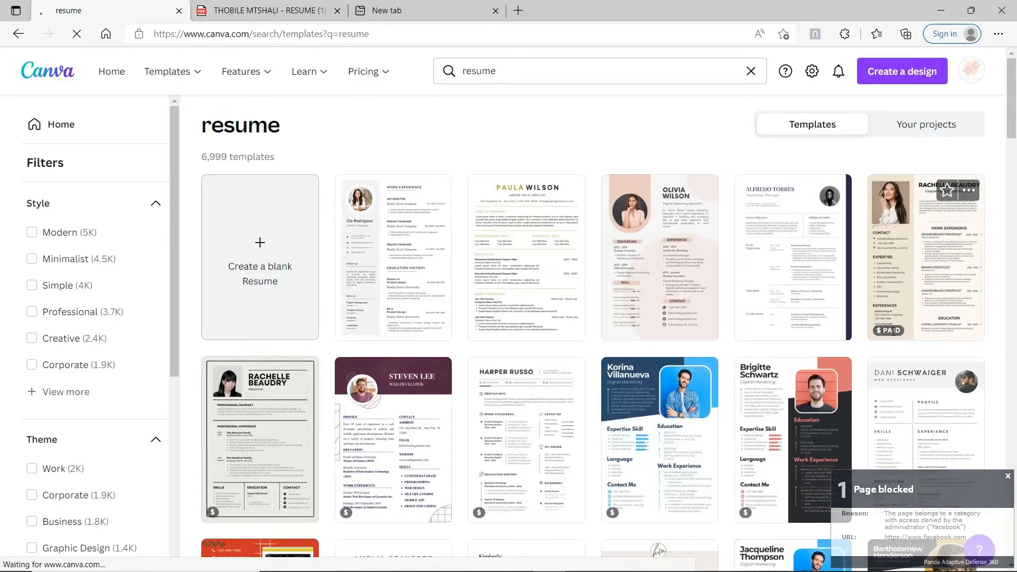
mouse_move(893, 331)
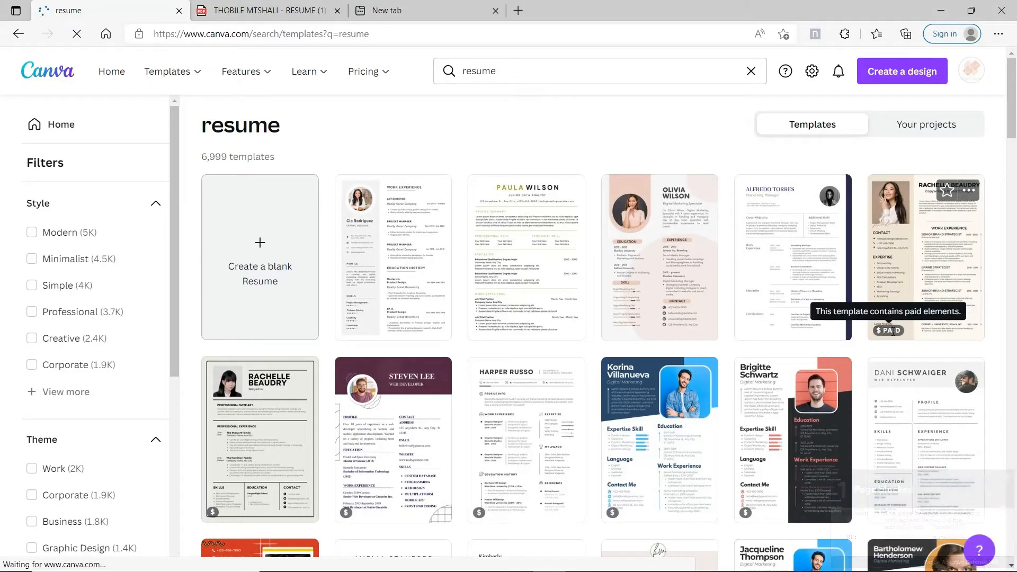
drag(1015, 125, 1015, 222)
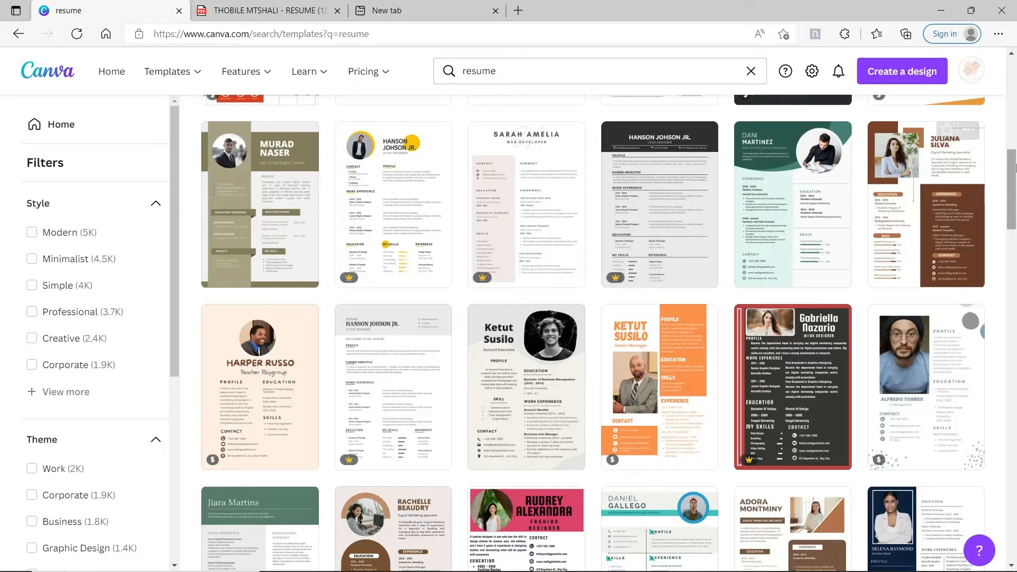
drag(1014, 174, 1014, 150)
scroll(971, 237, down, 3)
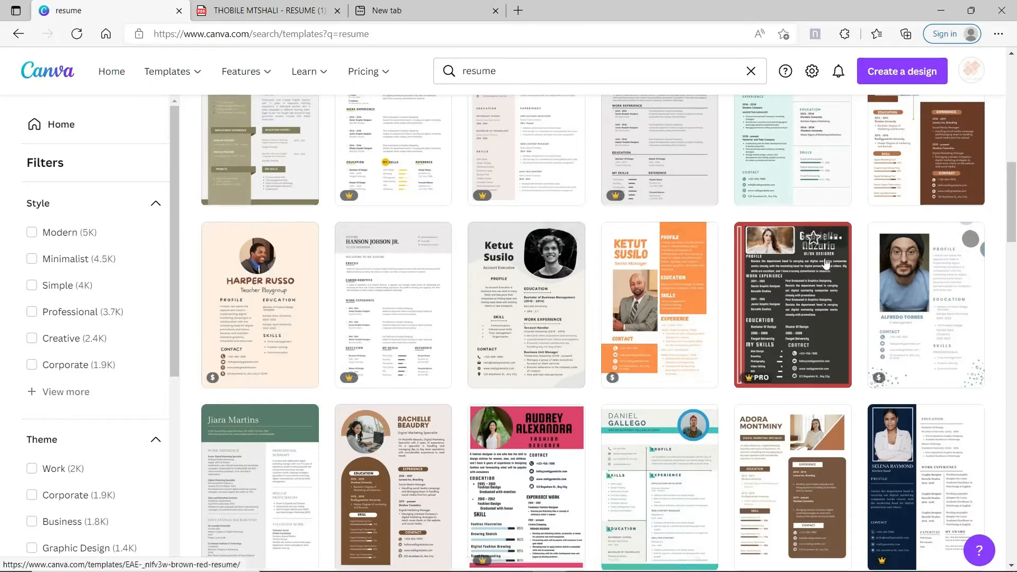
scroll(1015, 230, down, 1)
drag(1015, 230, 1015, 313)
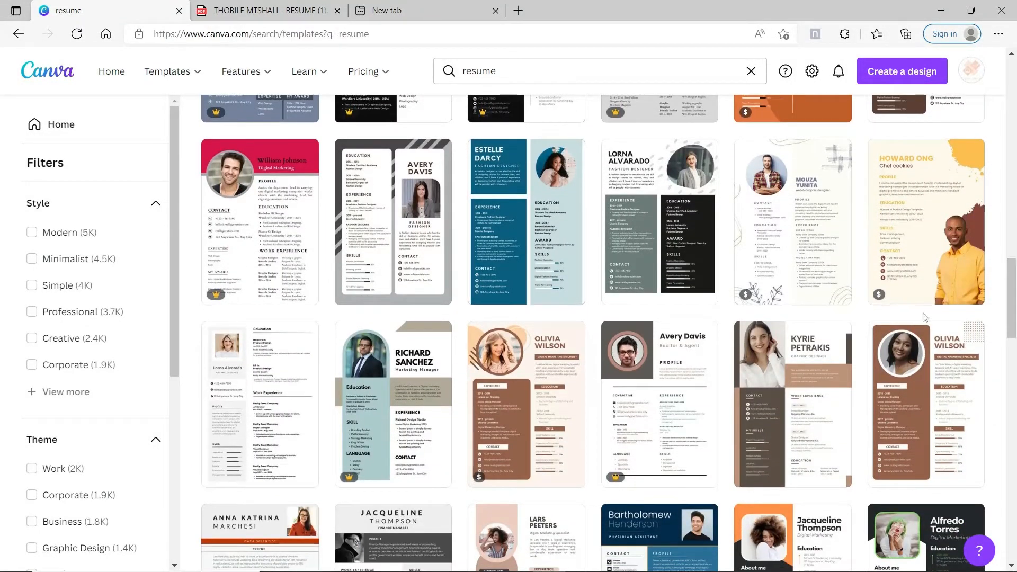
drag(1011, 279, 1015, 447)
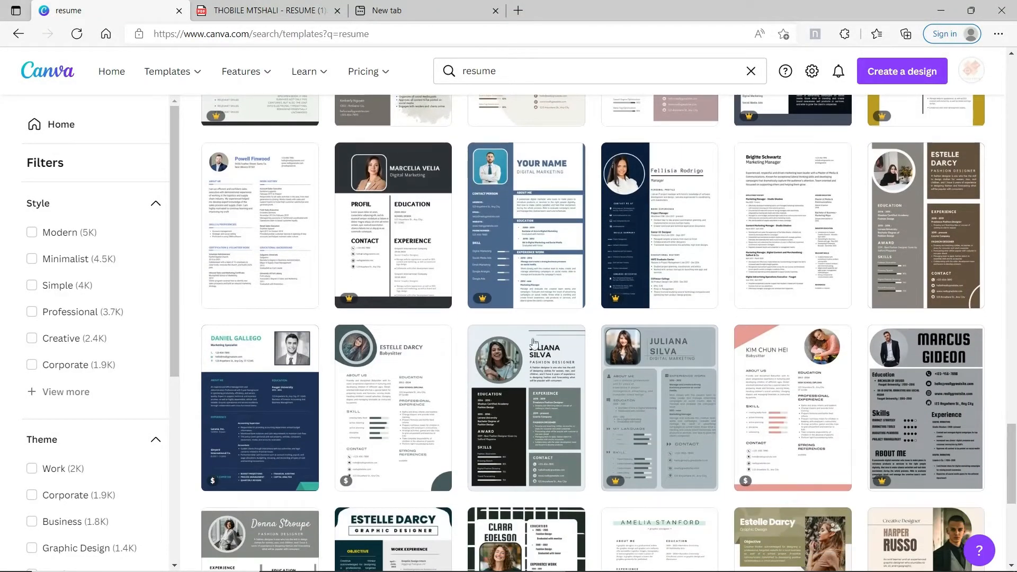
Open the White and Blue Clean Lines Sales Executive Resume and delete its cover-letter Page 2
click(269, 227)
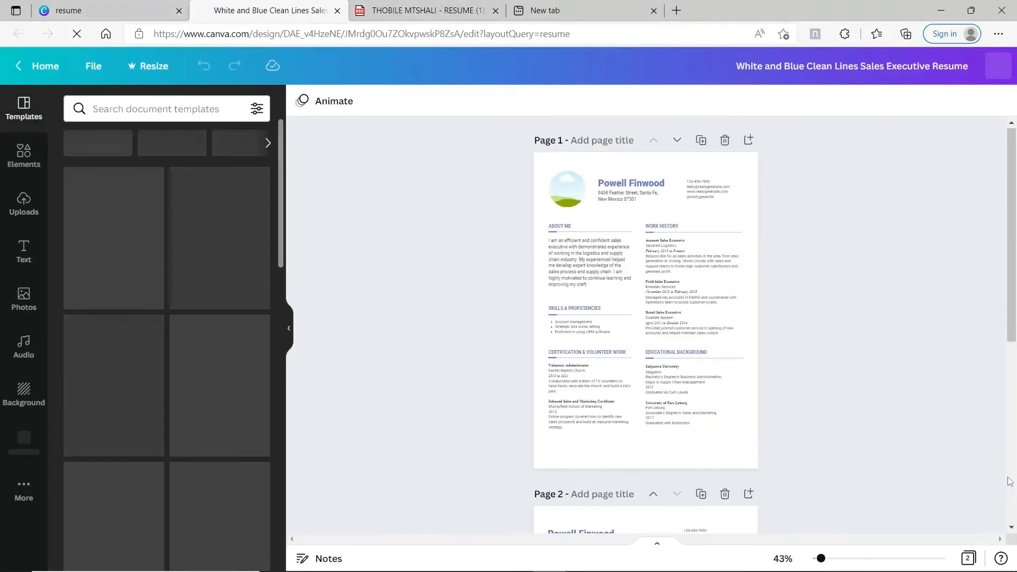
drag(1012, 306, 1016, 399)
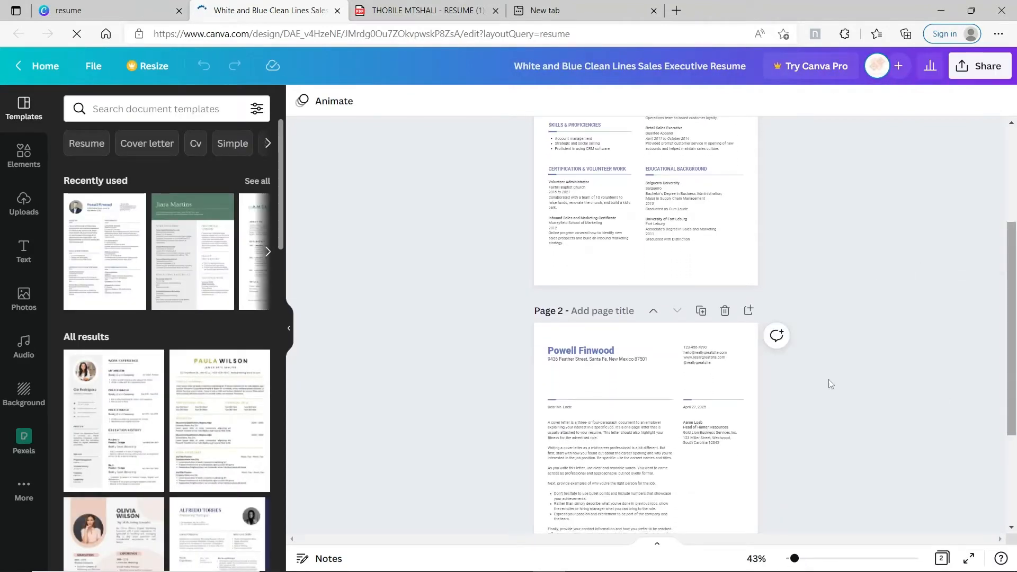
click(725, 311)
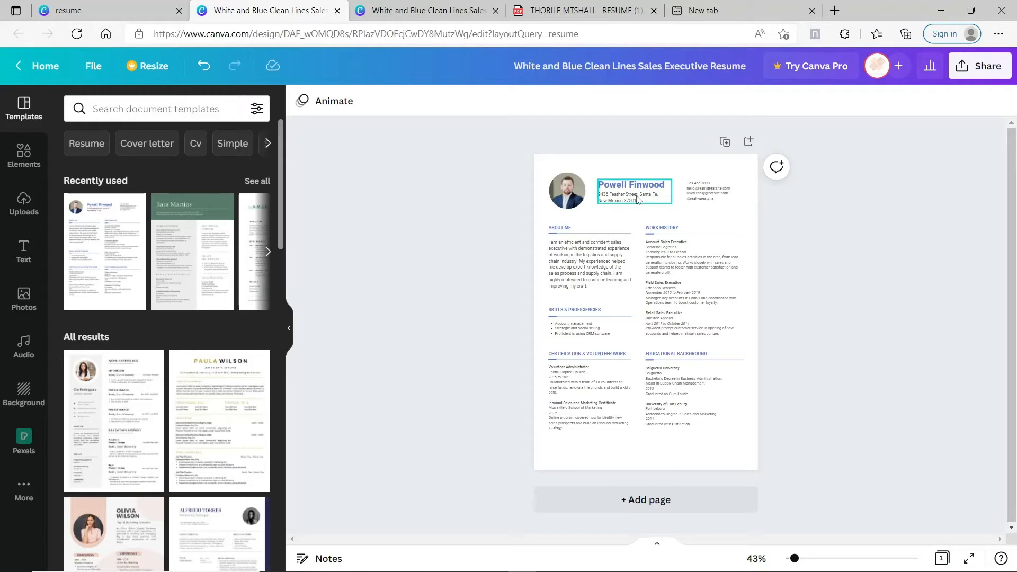
Replace the sample header name with the candidate's full name
double_click(651, 184)
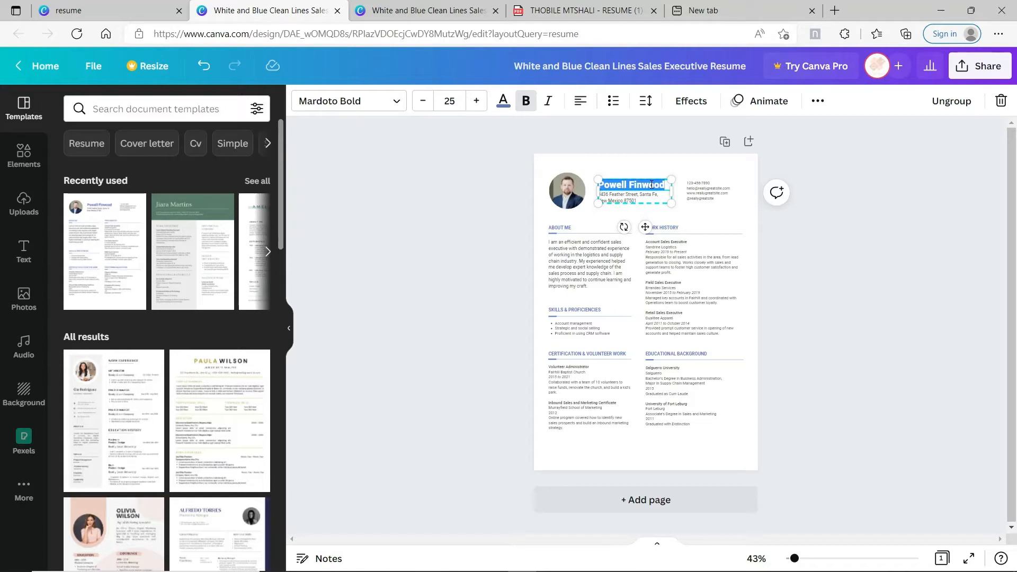
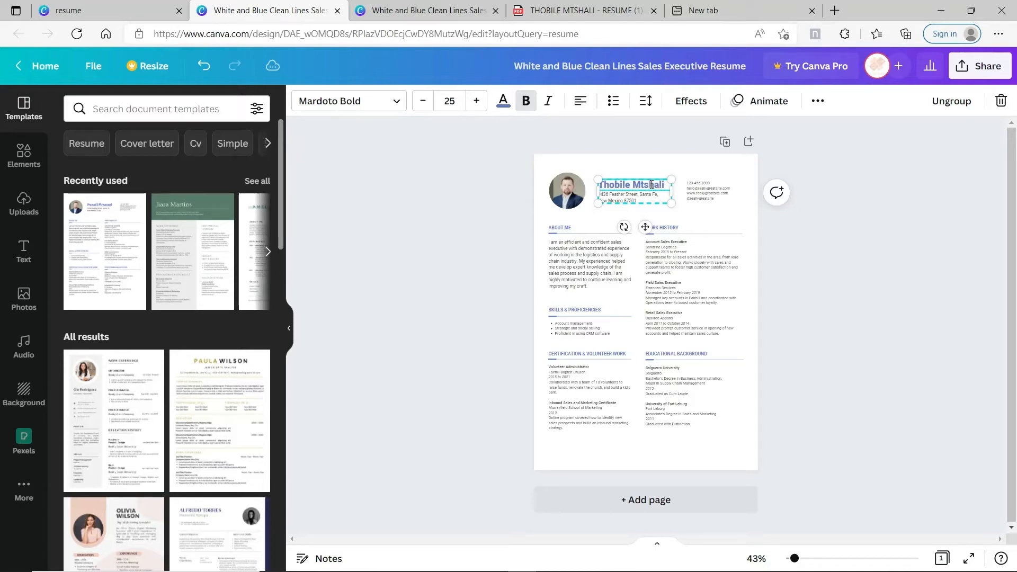
click(602, 255)
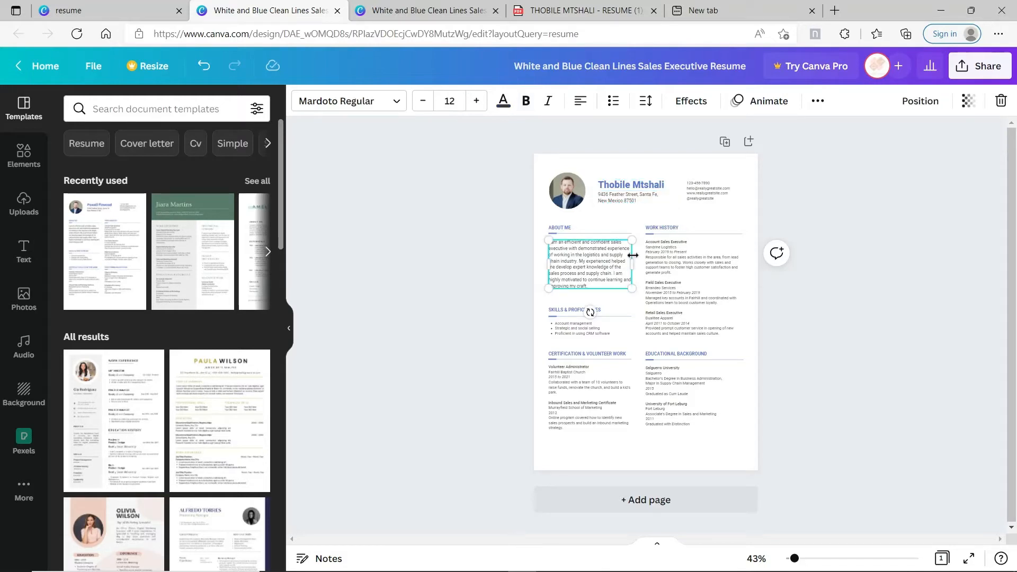
Select the Work History entries, then the Skills & Proficiencies heading text
click(675, 263)
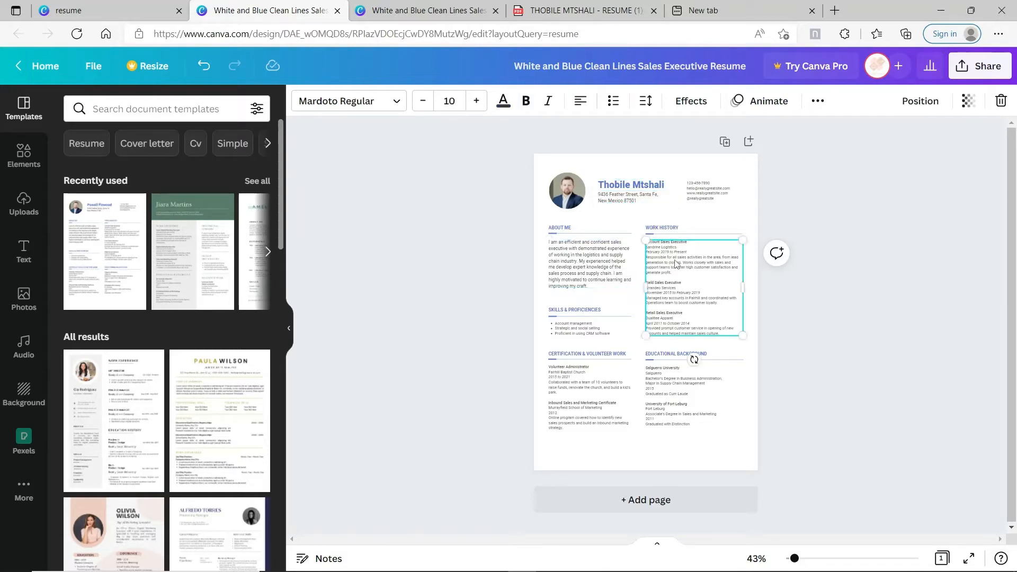
click(592, 313)
click(592, 310)
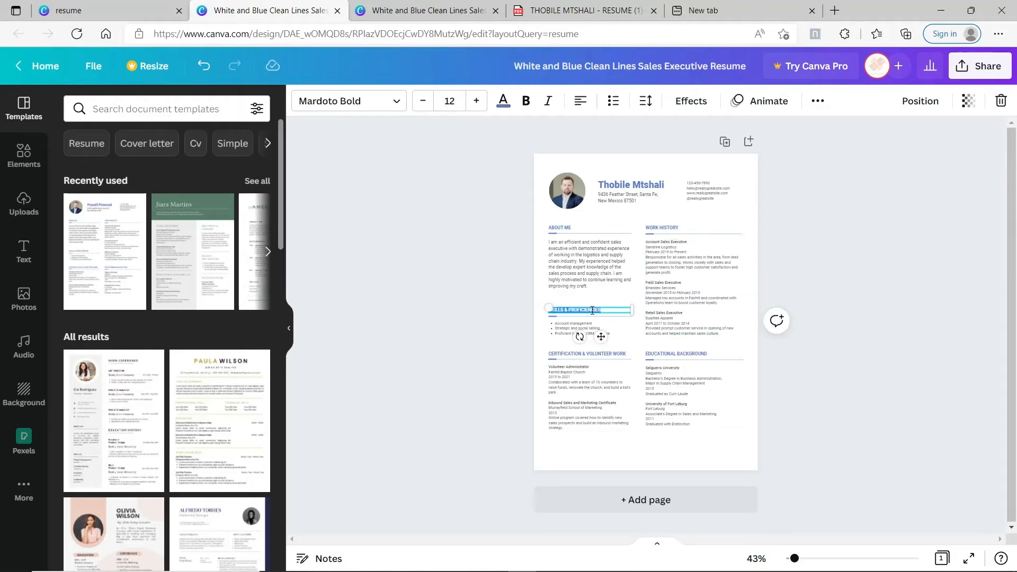
click(690, 298)
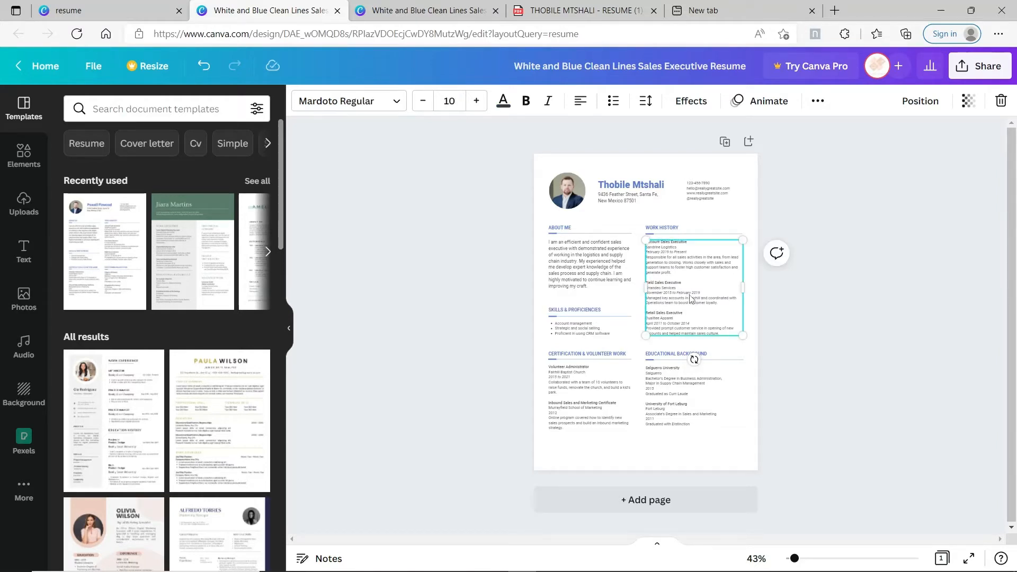
double_click(594, 310)
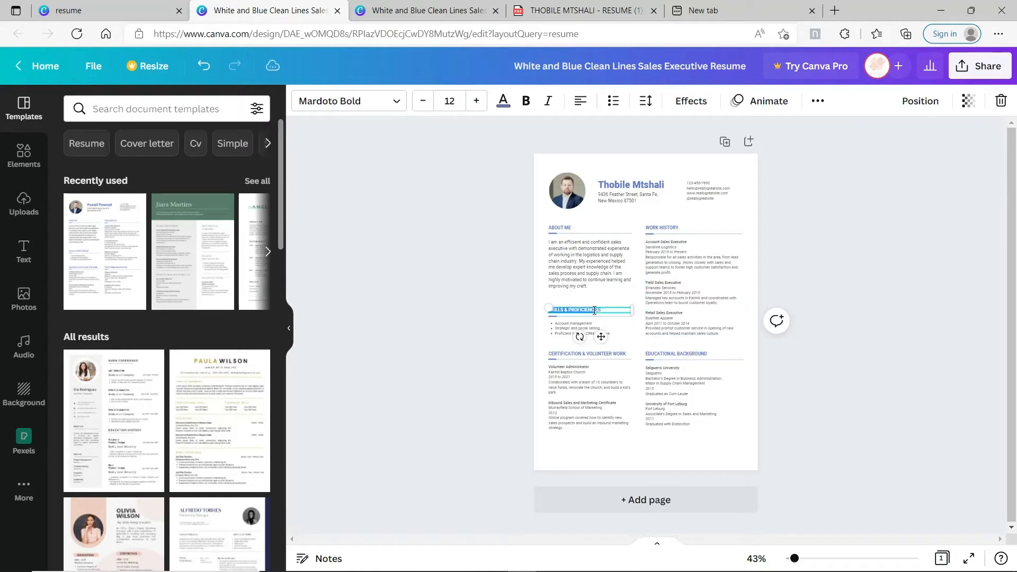
click(594, 310)
key(ctrl+shift+Left)
key(ctrl+shift+Left)
key(ctrl+shift+Left)
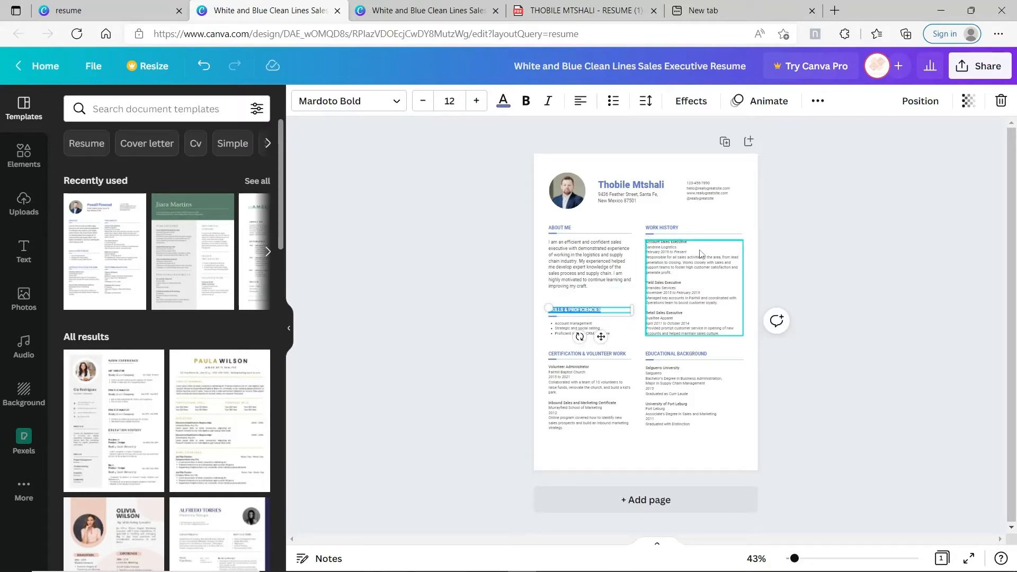
Move WORK HISTORY into the left column and SKILLS & PROFICIENCIES to the right column's top
drag(691, 227, 591, 303)
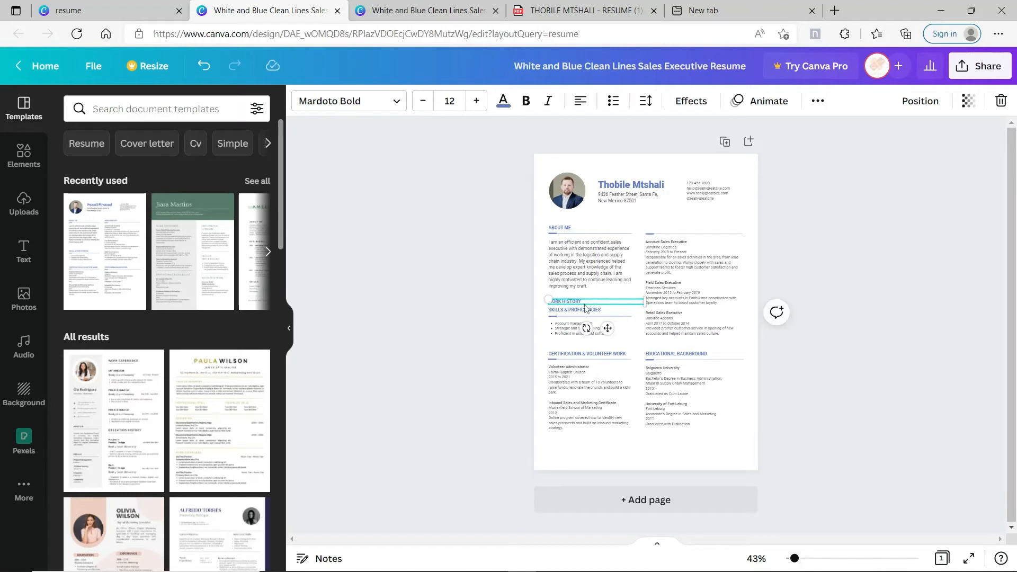
click(586, 310)
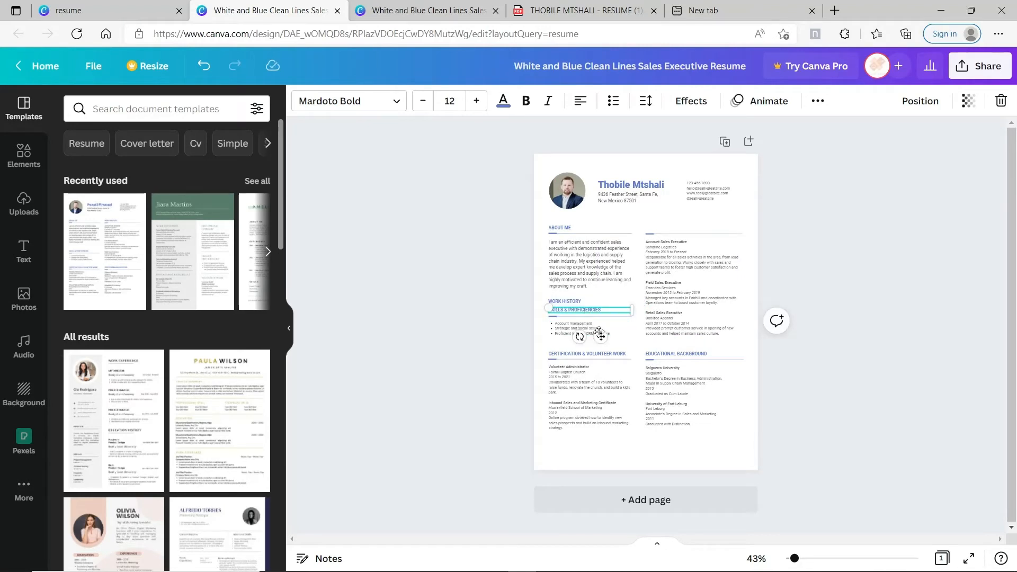
drag(598, 327, 695, 248)
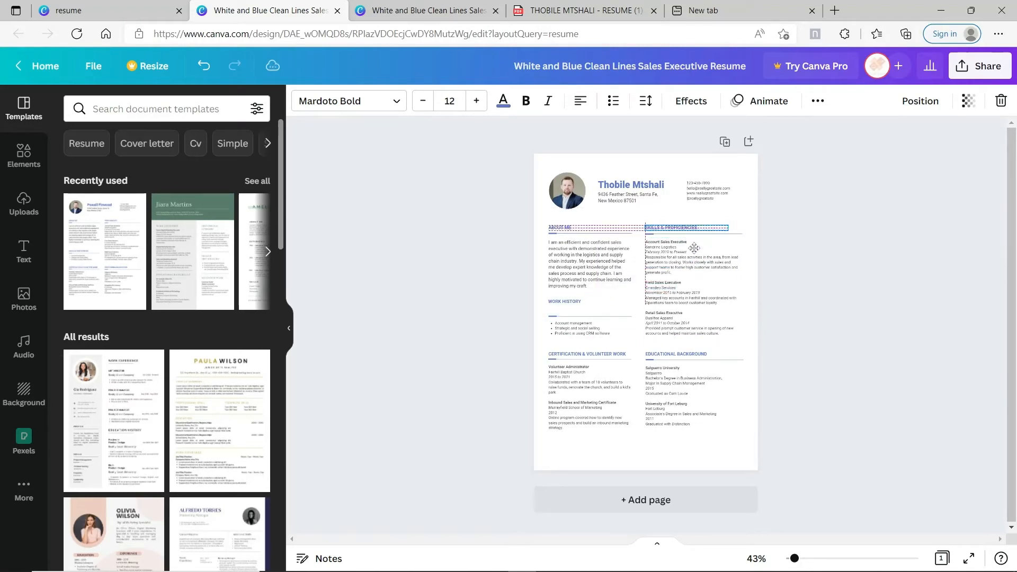
drag(576, 307, 576, 314)
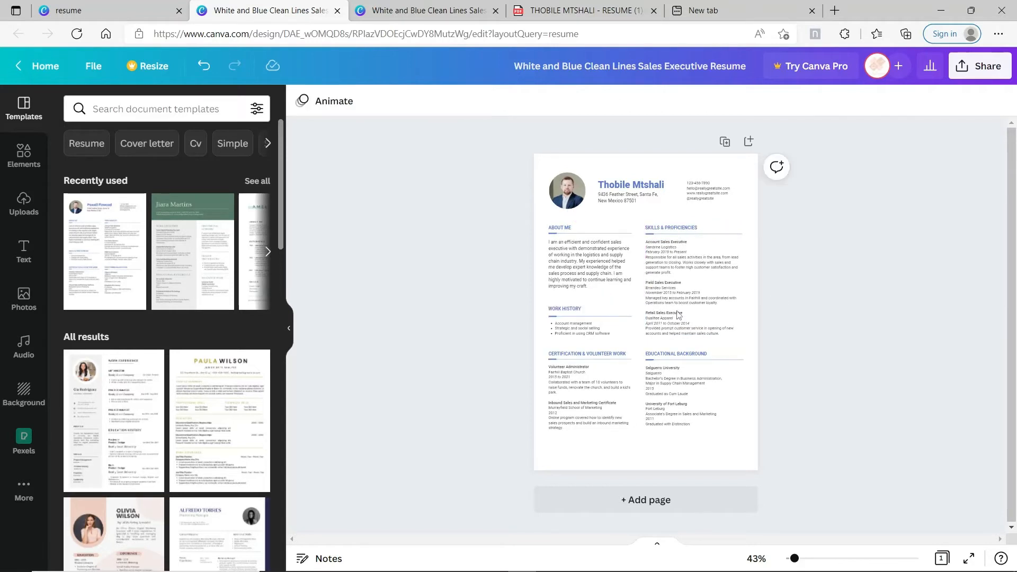
Bring up the download file type list, then switch to the other Canva resume tab
click(990, 66)
click(844, 398)
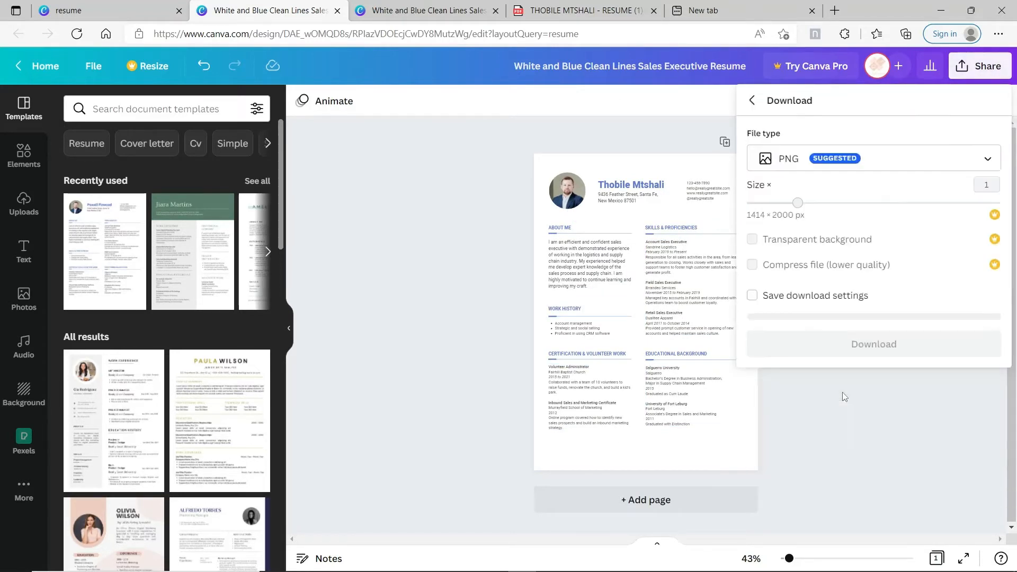
click(967, 164)
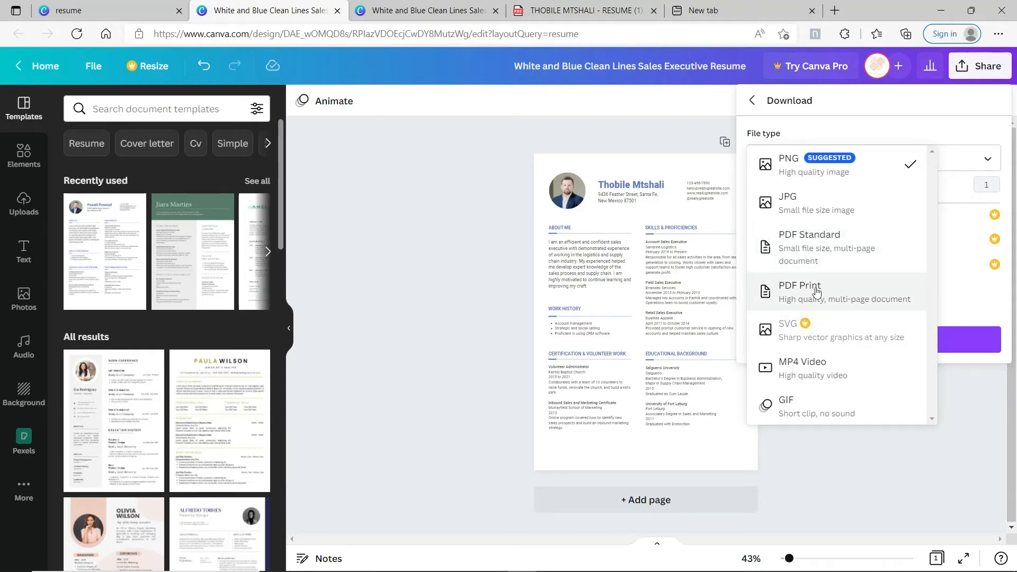
key(ctrl+Tab)
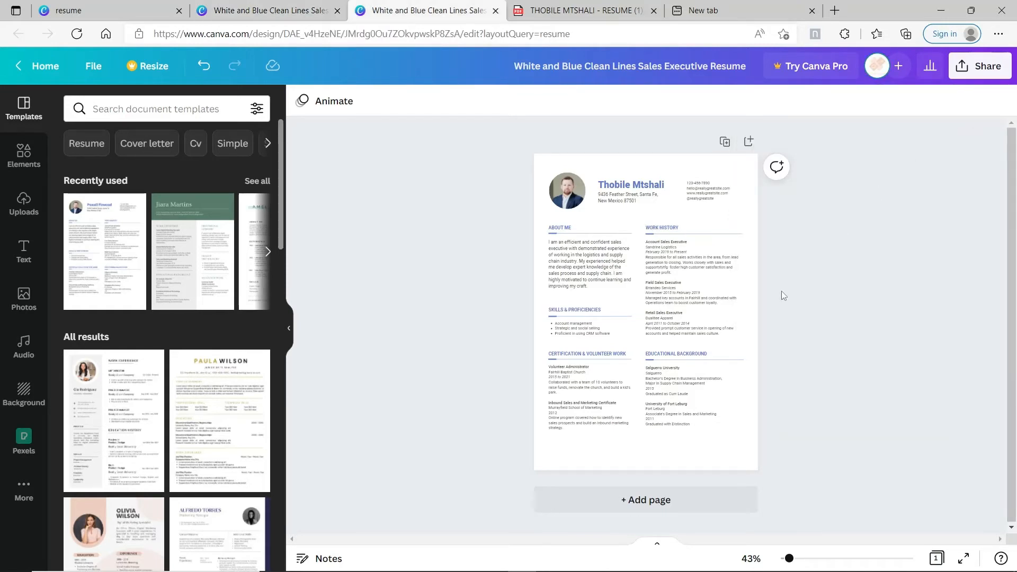
Download the resume with the file type set to PDF Standard
click(972, 67)
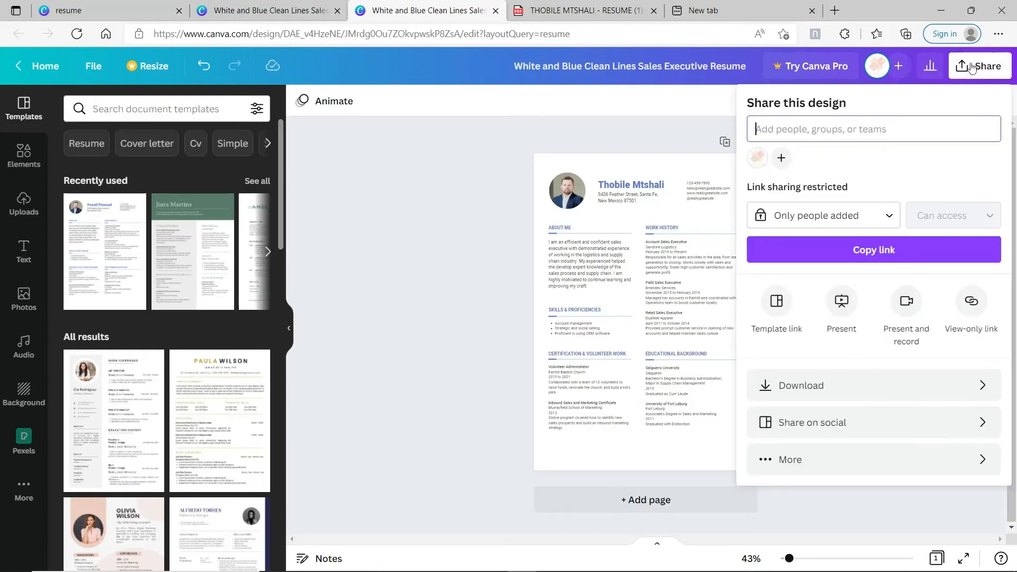
click(844, 396)
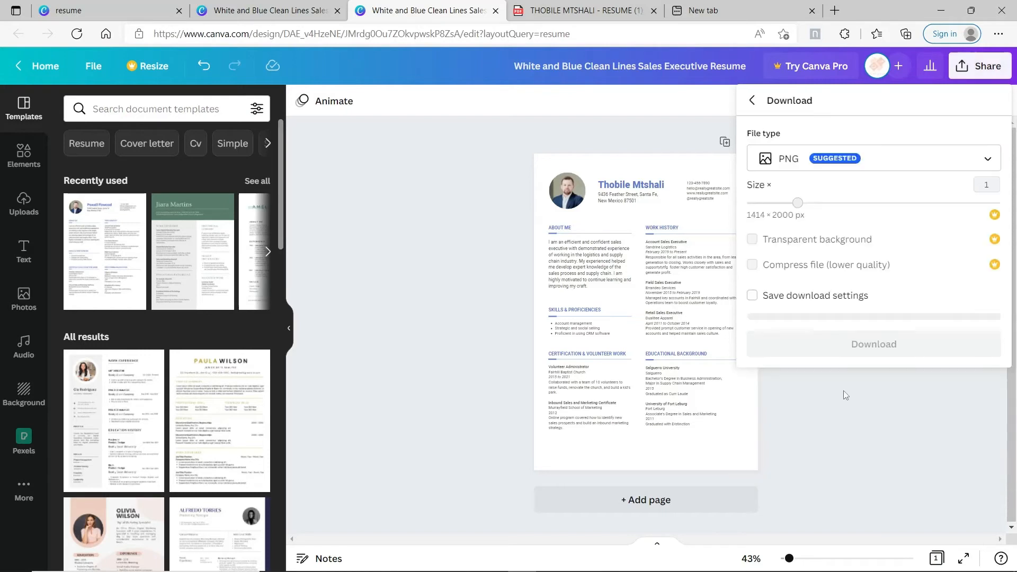
click(987, 159)
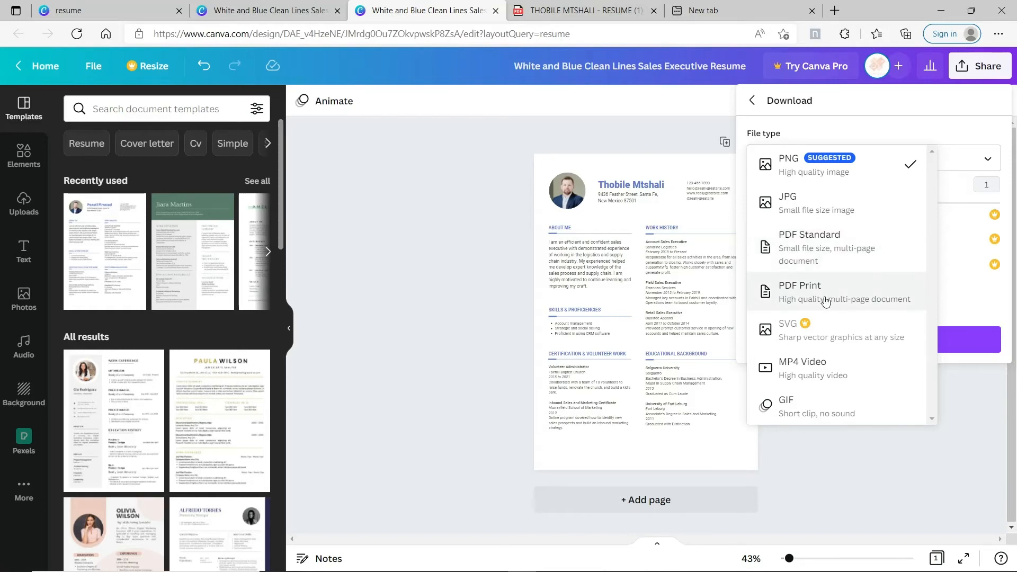
click(667, 145)
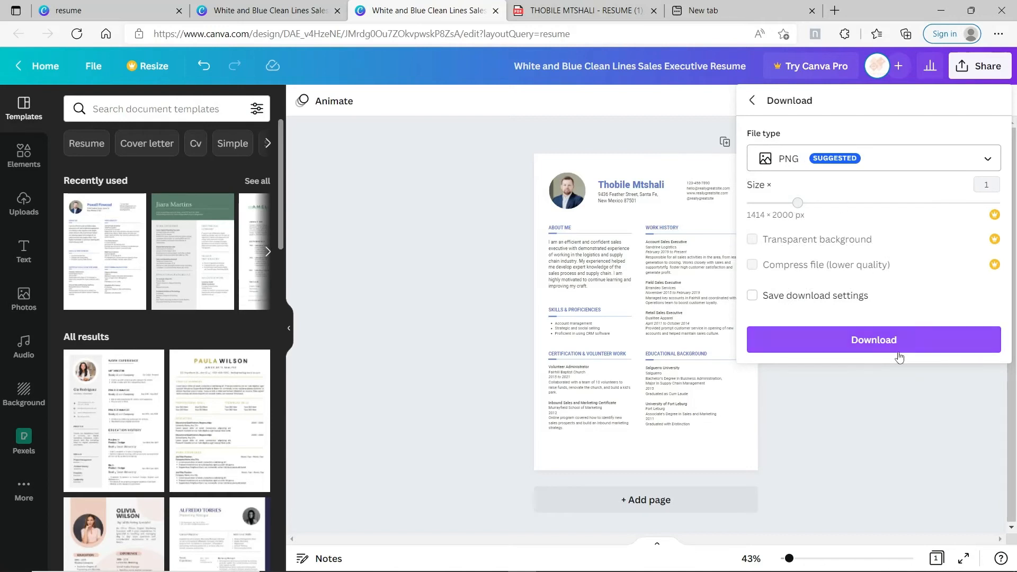
click(973, 163)
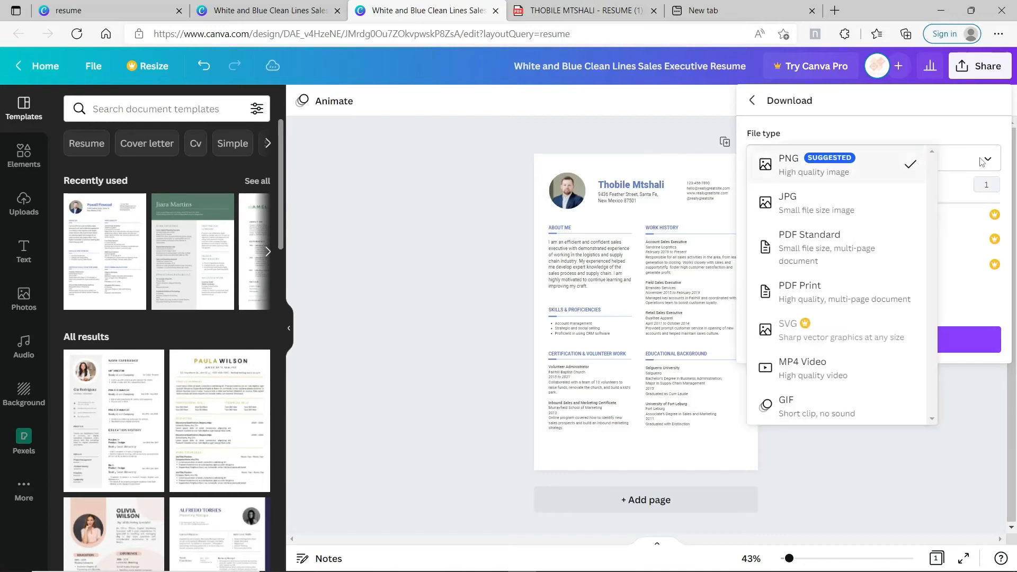
click(859, 253)
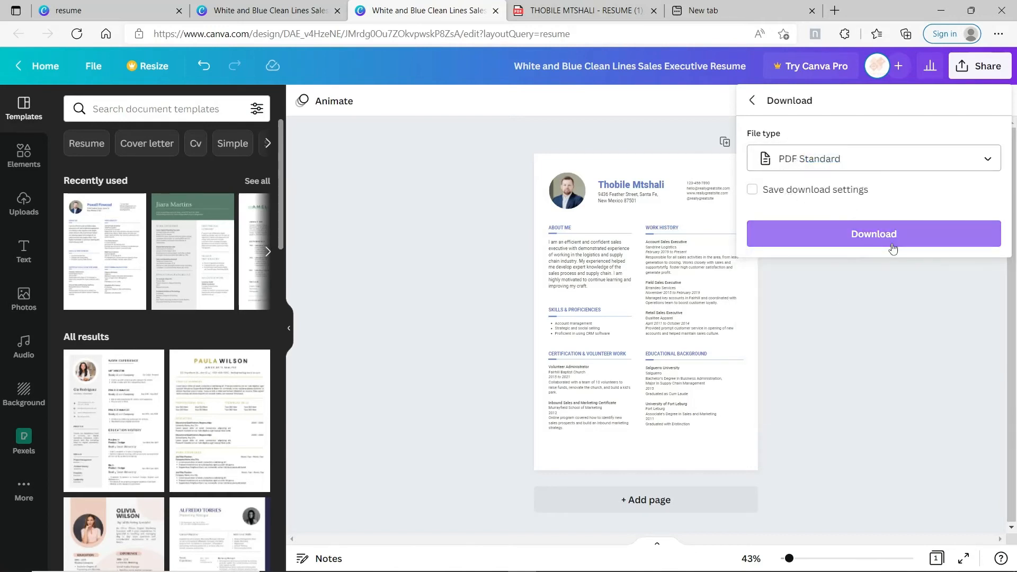
click(853, 337)
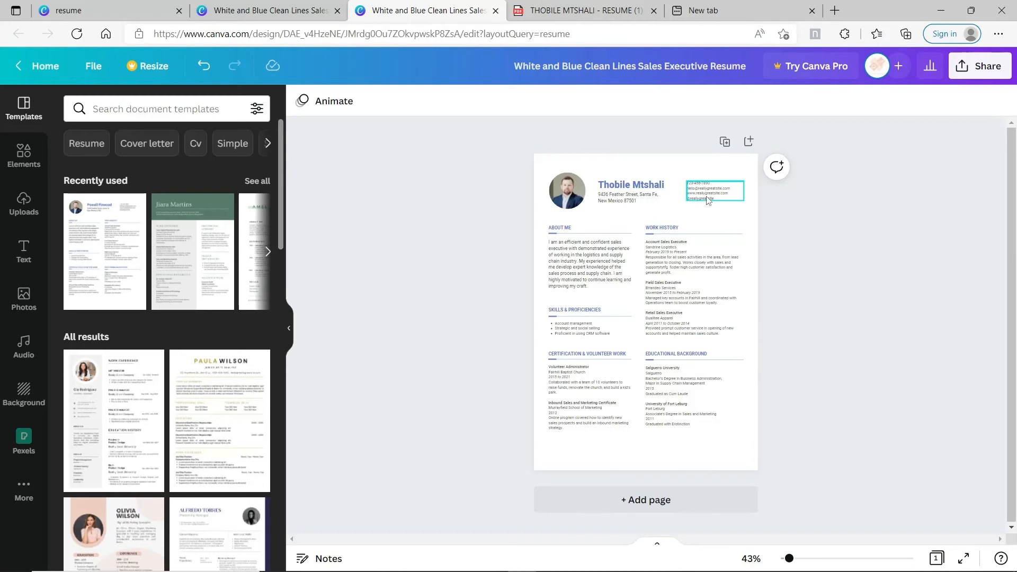
Switch to the resume PDF tab and scroll down toward the Contact Details section
click(591, 10)
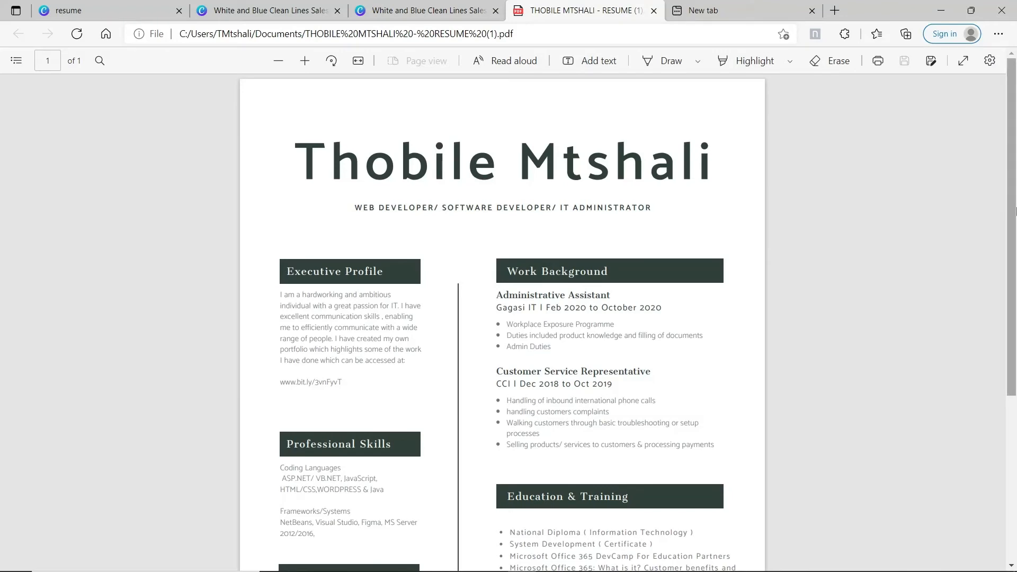
drag(1014, 210, 1014, 154)
mouse_move(1009, 168)
mouse_down()
mouse_move(1010, 300)
mouse_move(1014, 162)
mouse_up()
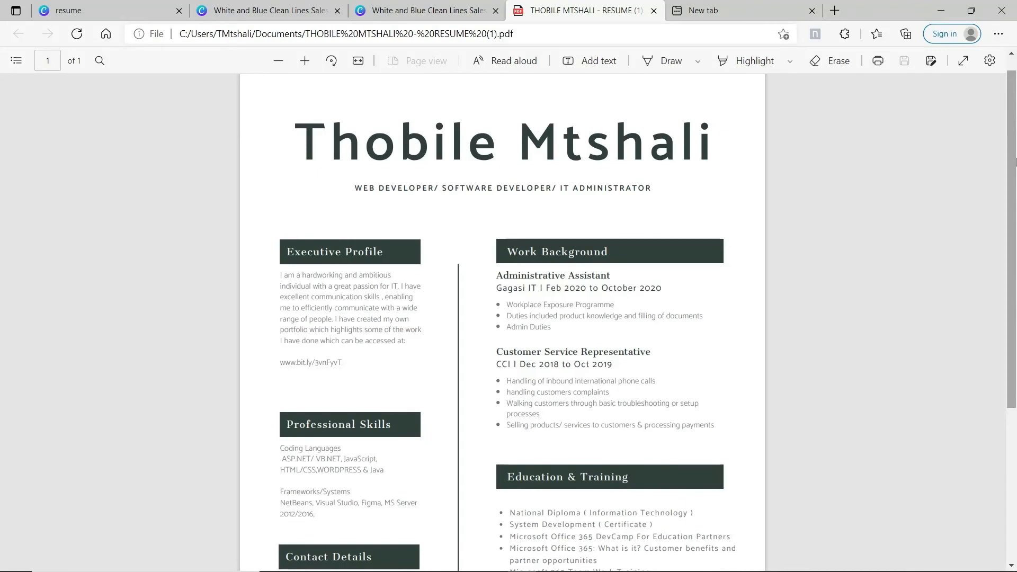
Go back to the Canva tab holding the rearranged sales executive resume
click(442, 8)
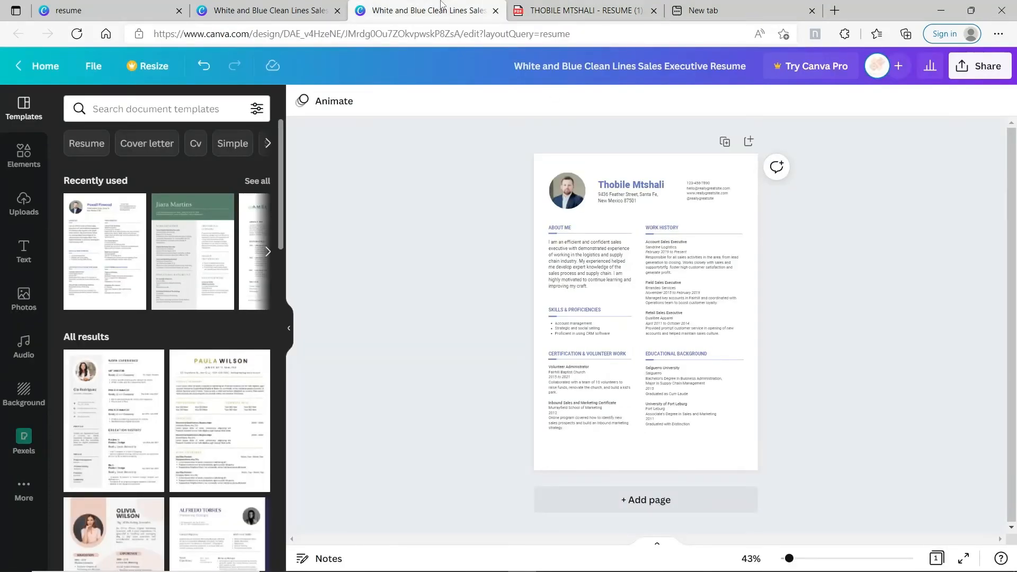